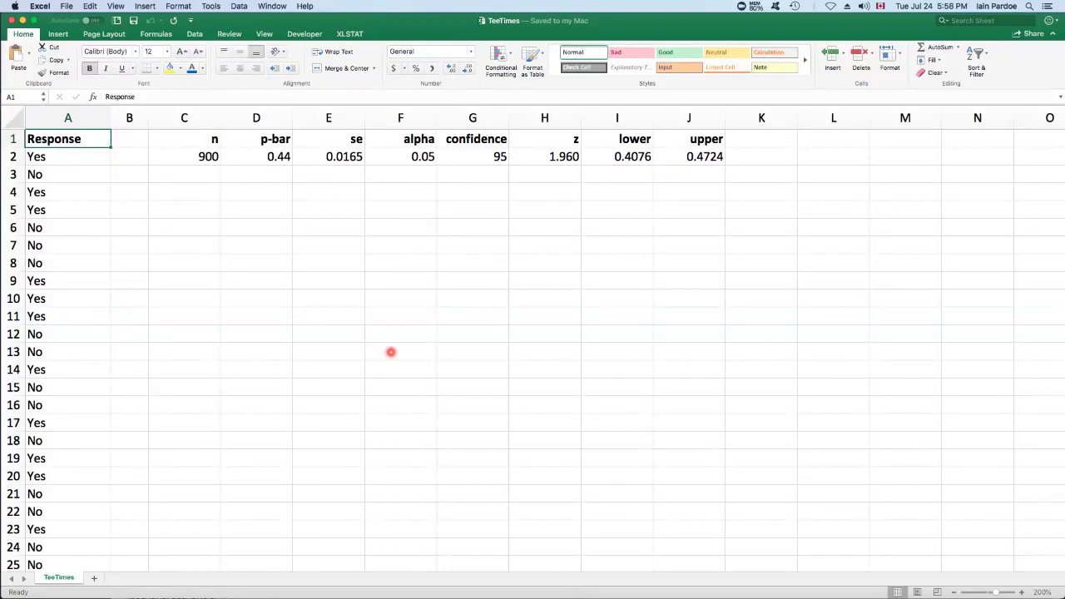
# Step: Examine the sample size in C2 and the cell references in the p-bar formula in D2
pyautogui.click(184, 156)
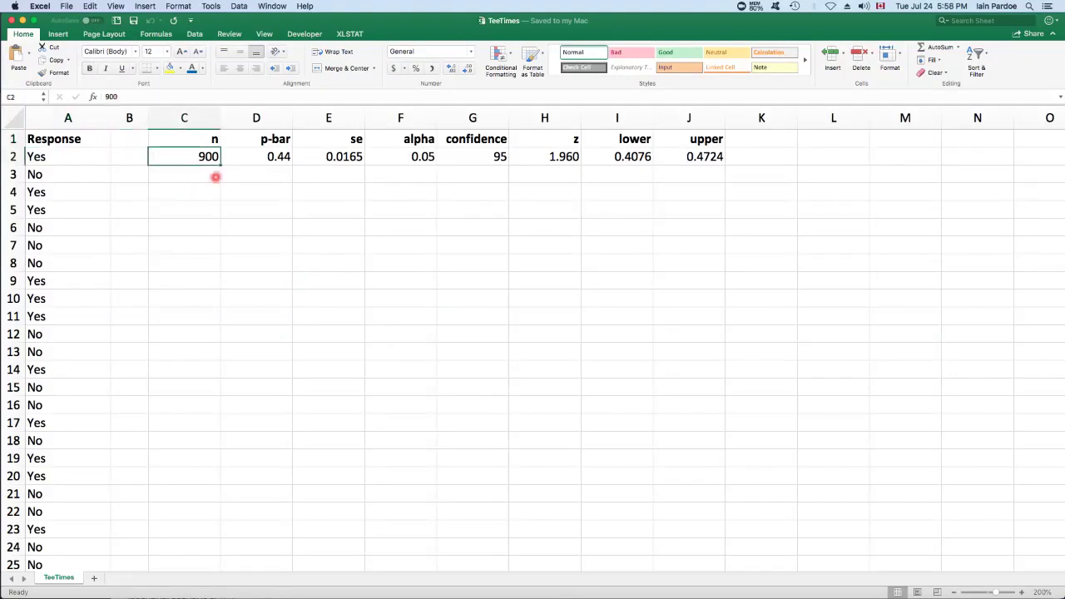
pyautogui.click(256, 157)
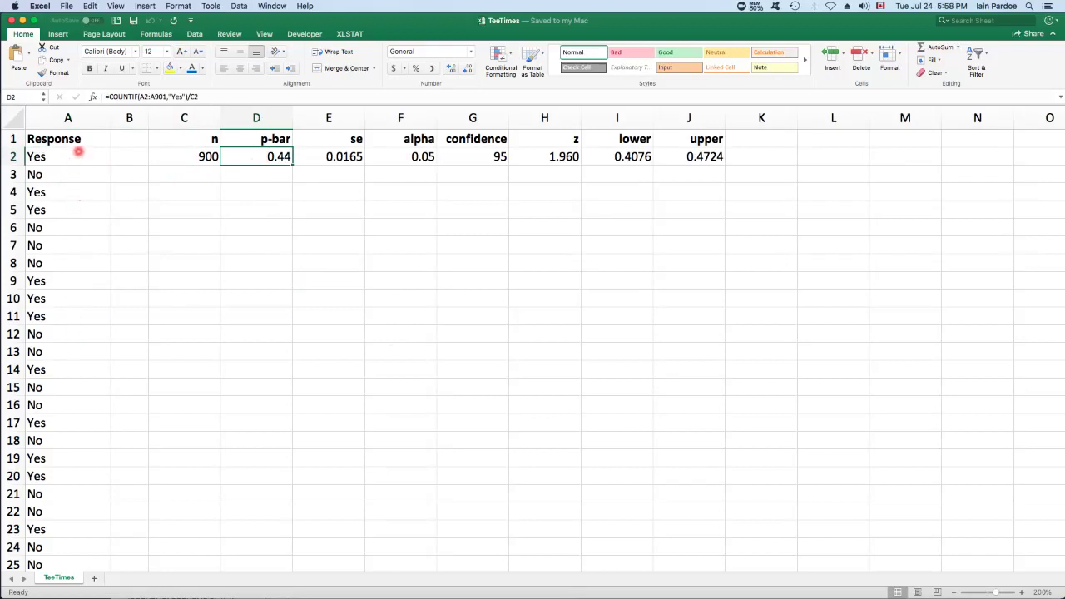
pyautogui.click(203, 97)
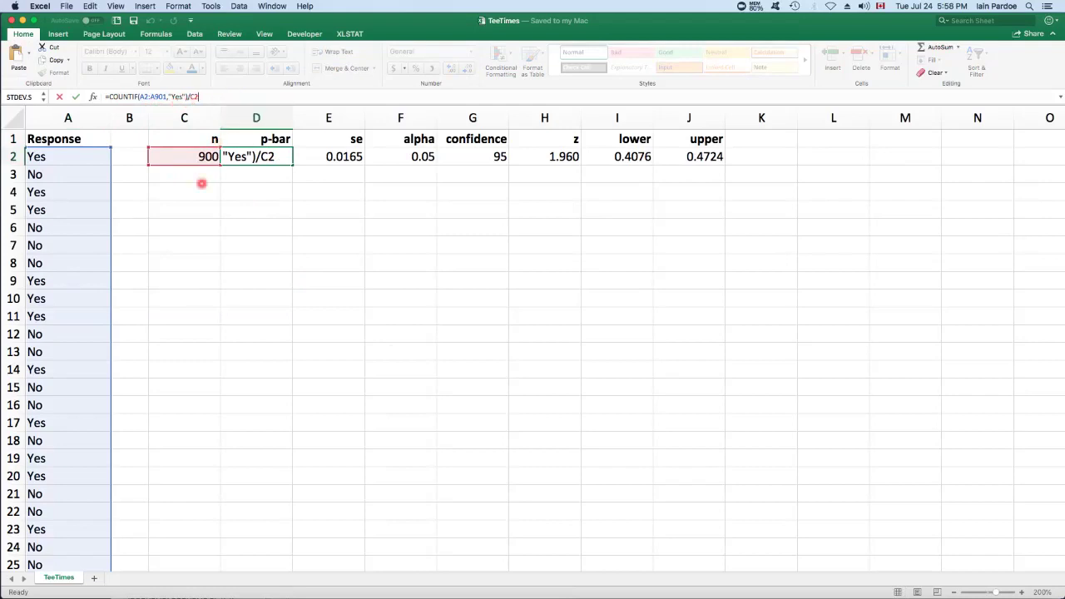
pyautogui.press('Return')
pyautogui.press('Up')
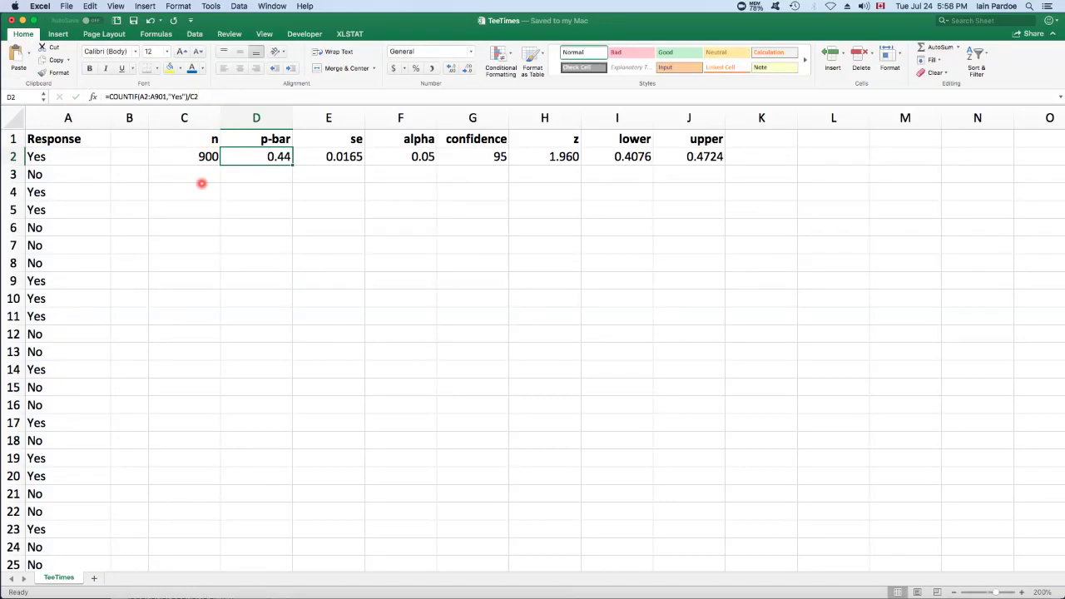
# Step: Inspect the standard error formula in E2 and the cells it references
pyautogui.press('Right')
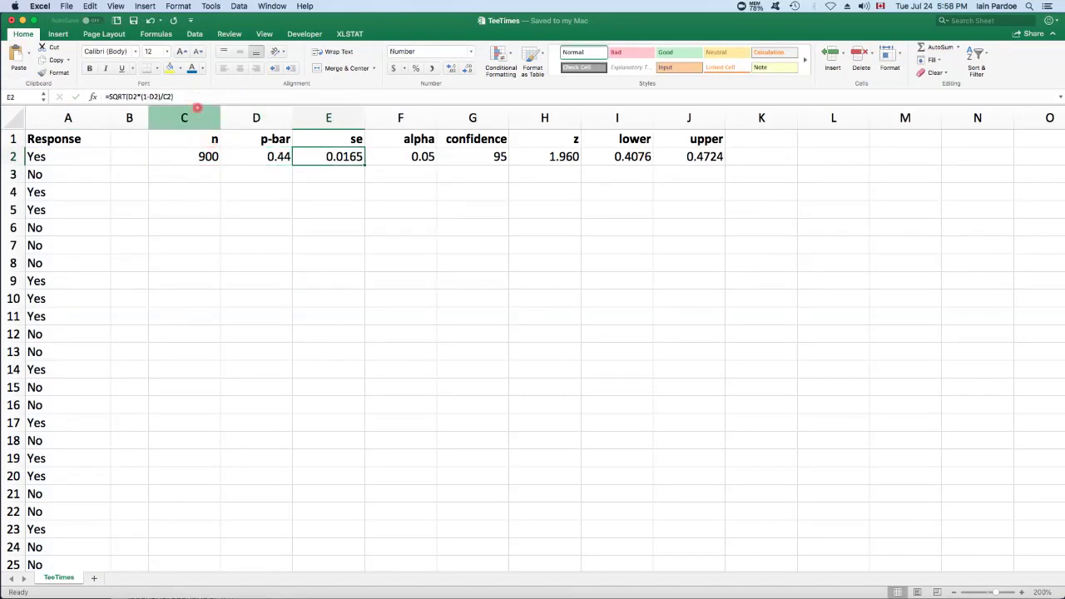
pyautogui.click(190, 97)
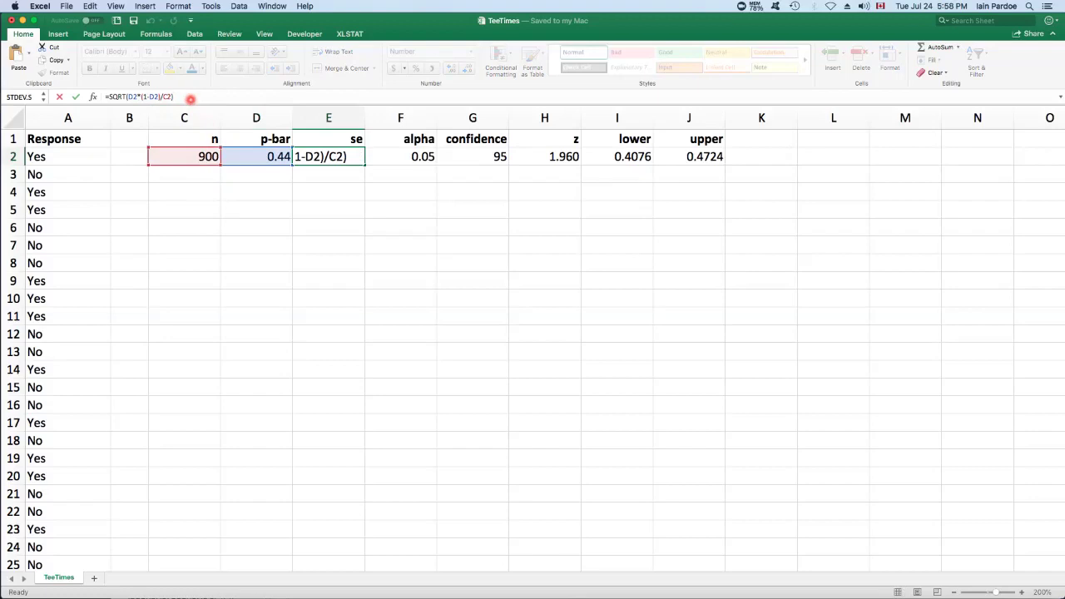
pyautogui.press('Return')
pyautogui.press('Up')
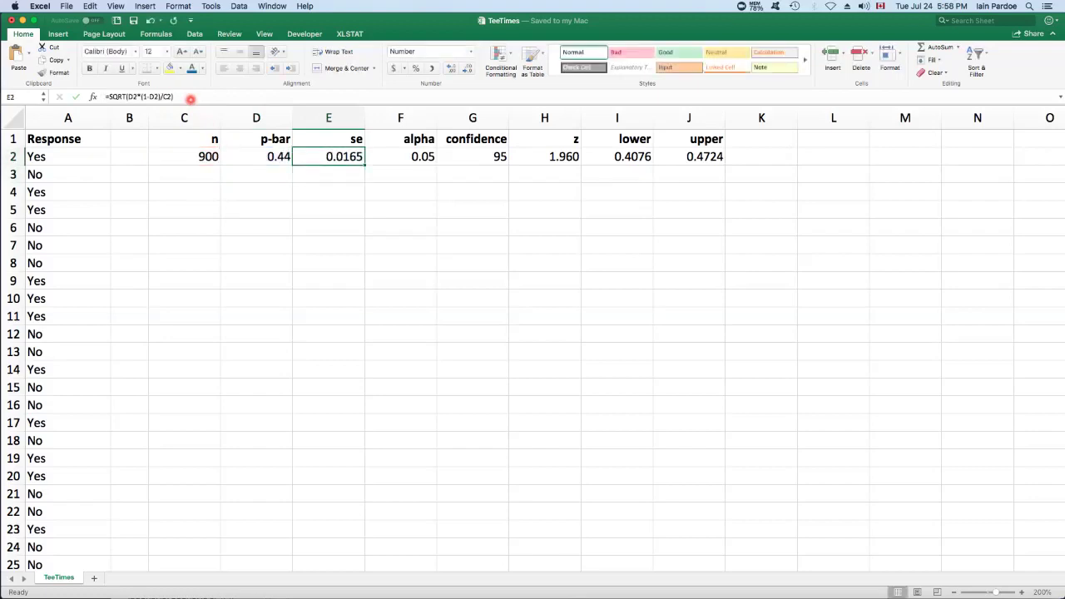
# Step: Check the alpha and confidence cells in row 2, and inspect the z formula in H2 with its references
pyautogui.press('Right')
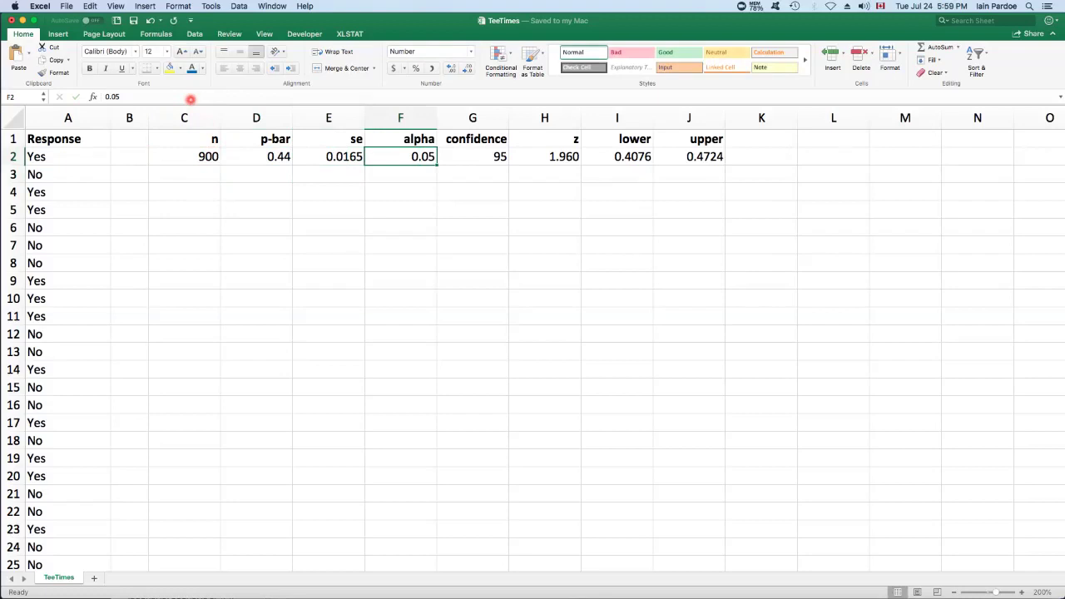
pyautogui.press('Right')
pyautogui.press('Right')
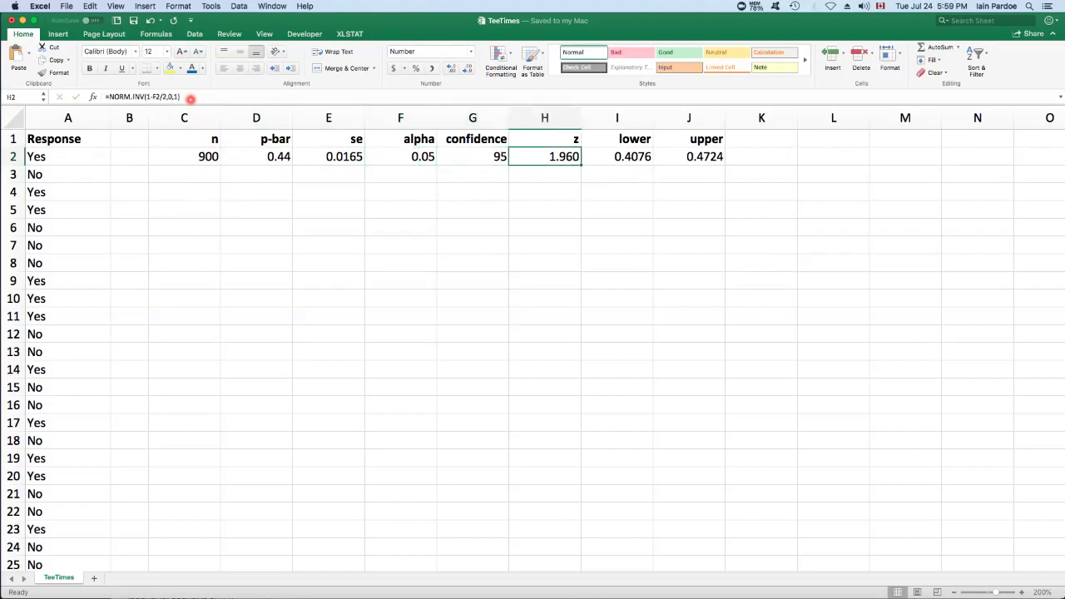
pyautogui.click(198, 96)
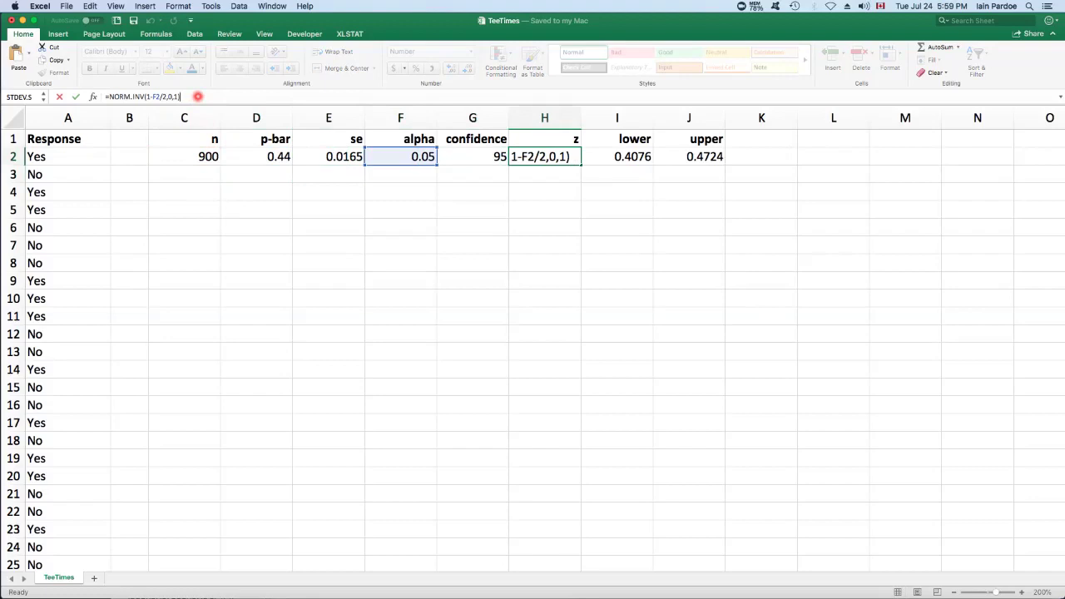
pyautogui.press('Escape')
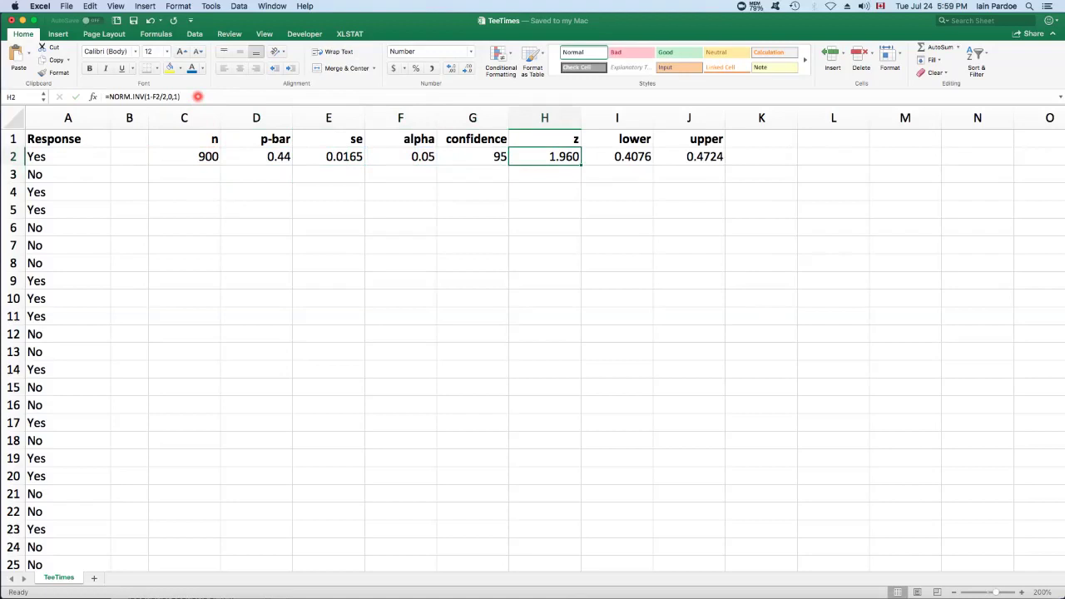
# Step: Inspect the lower and upper confidence limit formulas in I2 and J2 with their cell references
pyautogui.press('Right')
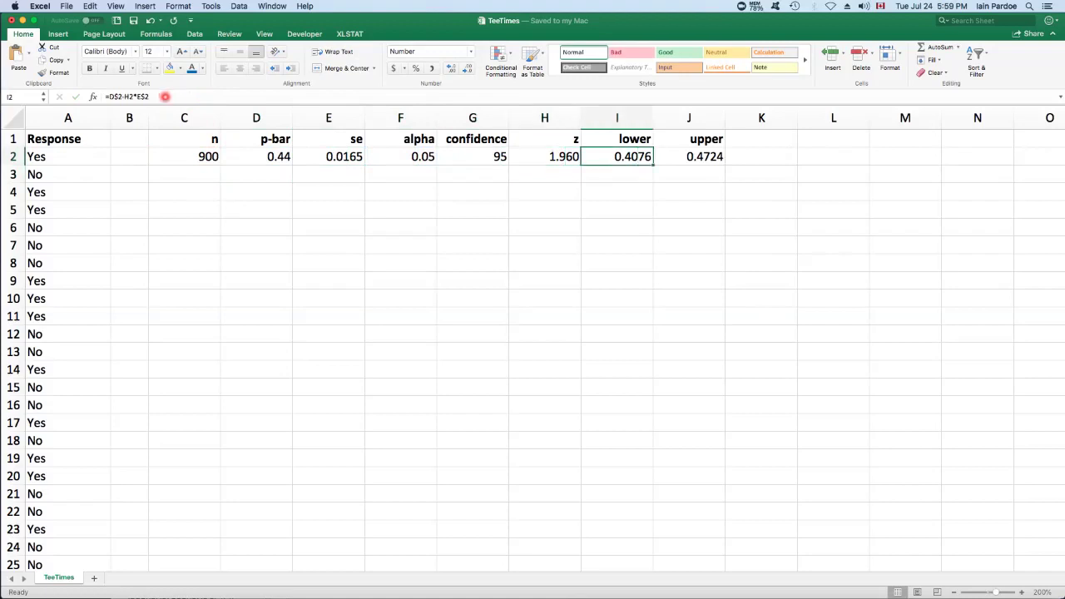
pyautogui.click(165, 96)
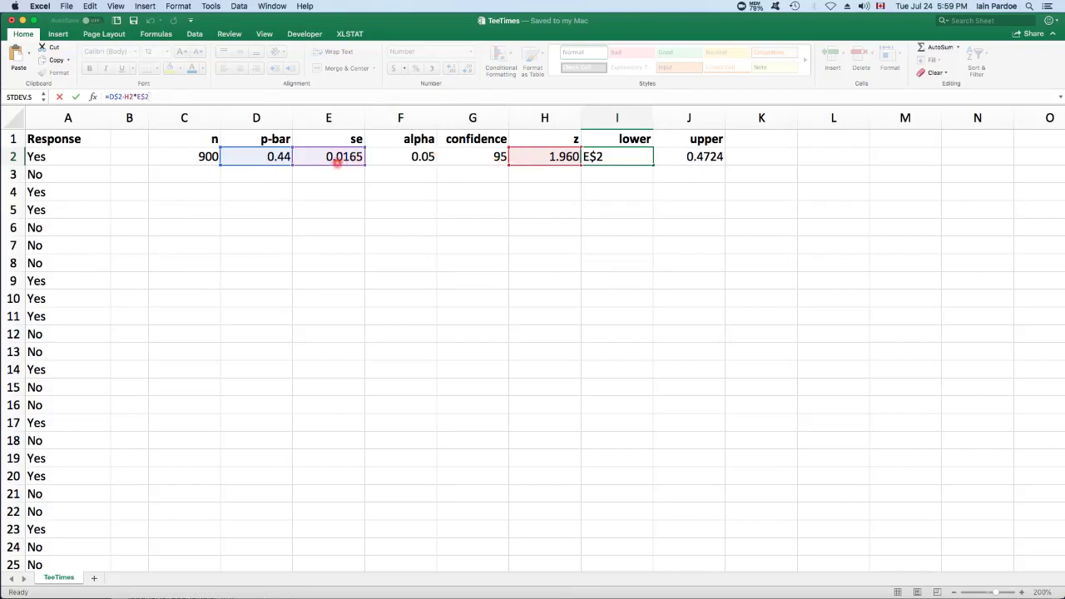
pyautogui.press('Return')
pyautogui.press('Up')
pyautogui.press('Right')
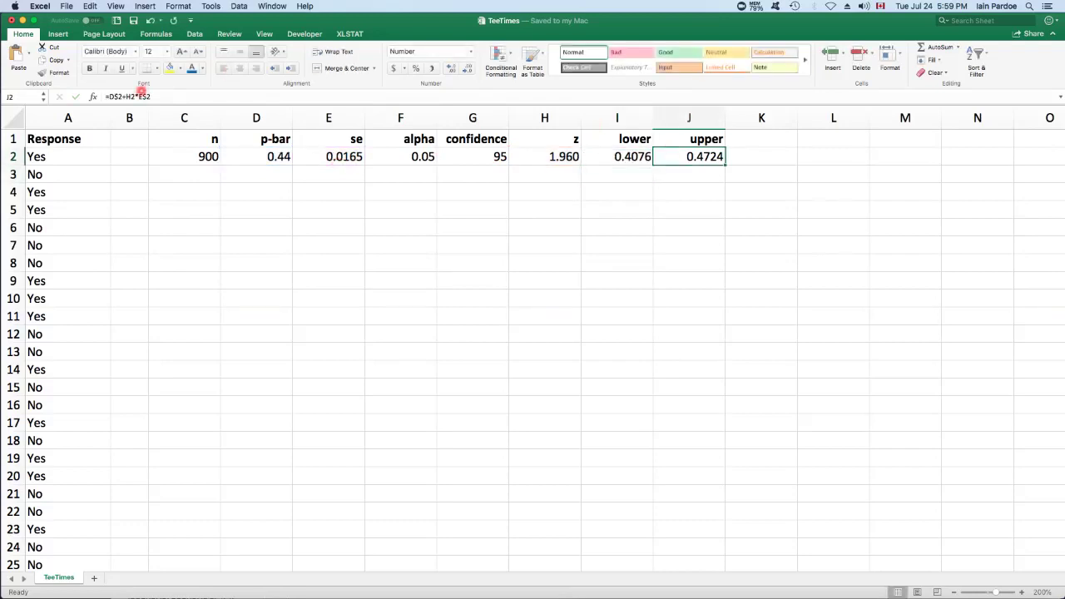
pyautogui.click(138, 96)
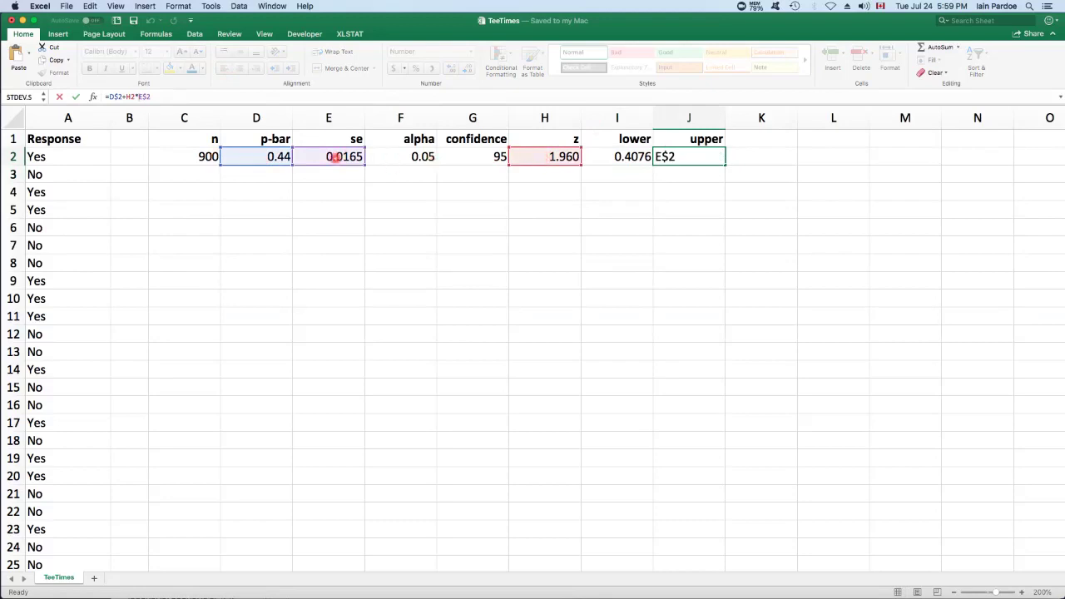
pyautogui.press('Return')
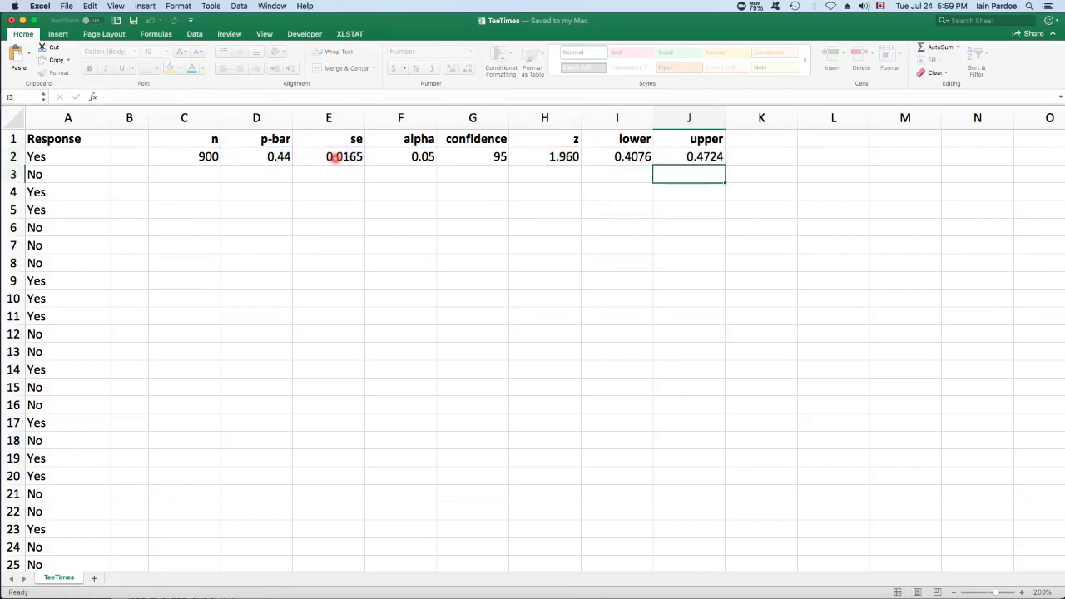
# Step: Select the lower and upper limits together in I2:J2 to review the interval, and return to the z cell
pyautogui.press('Up')
pyautogui.press('Left')
pyautogui.hotkey('shift', 'Right')
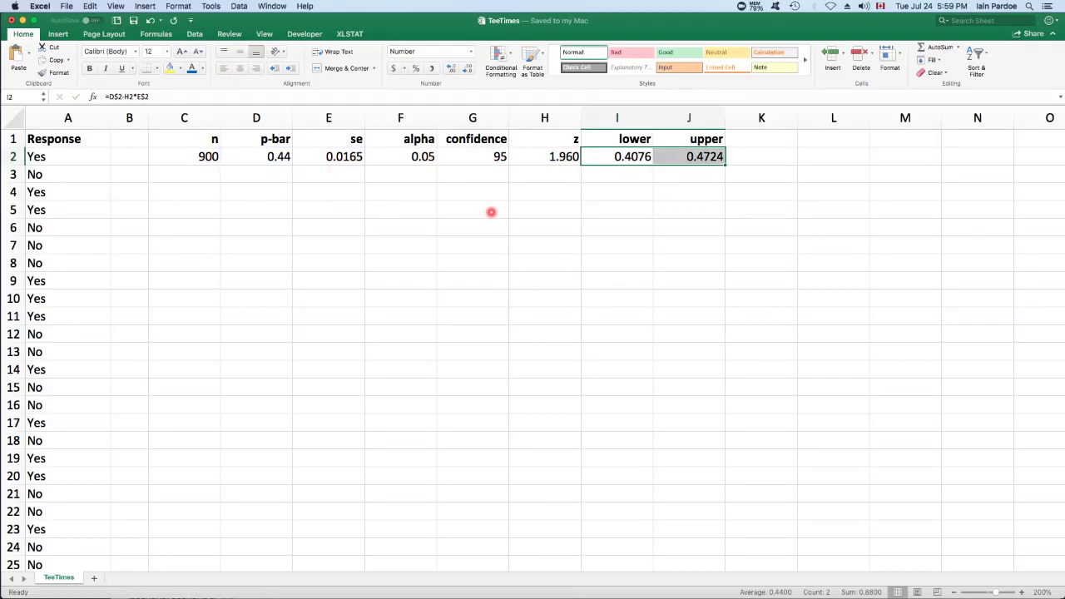
pyautogui.press('Left')
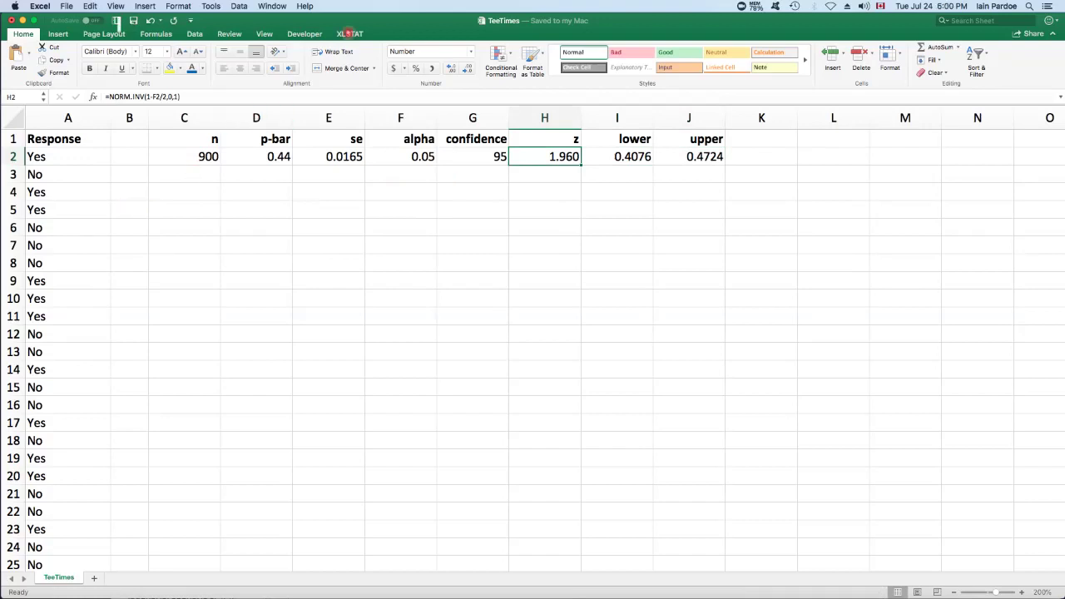
# Step: Run an XLSTAT one-proportion z test with proportion 0.44, sample size 900, test proportion 0, 5% significance and a Wald interval using sample variance
pyautogui.click(349, 34)
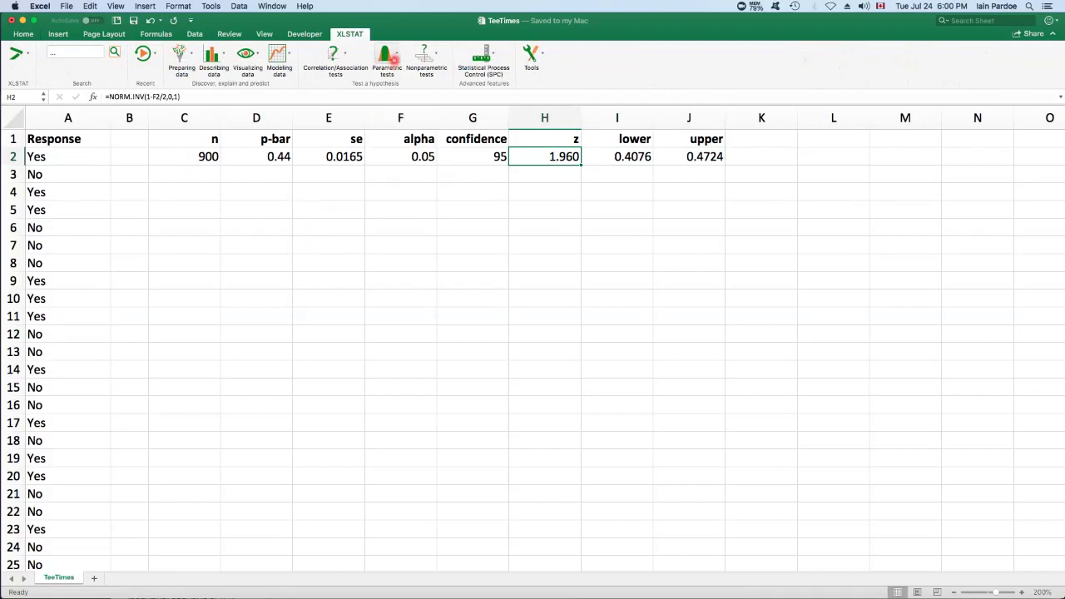
pyautogui.click(396, 53)
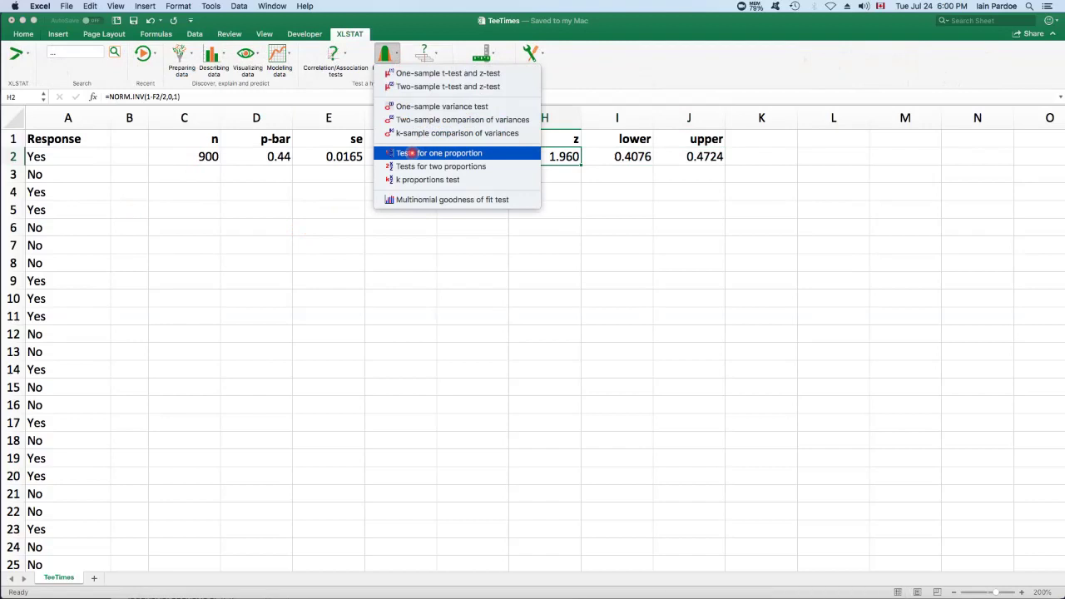
pyautogui.click(411, 153)
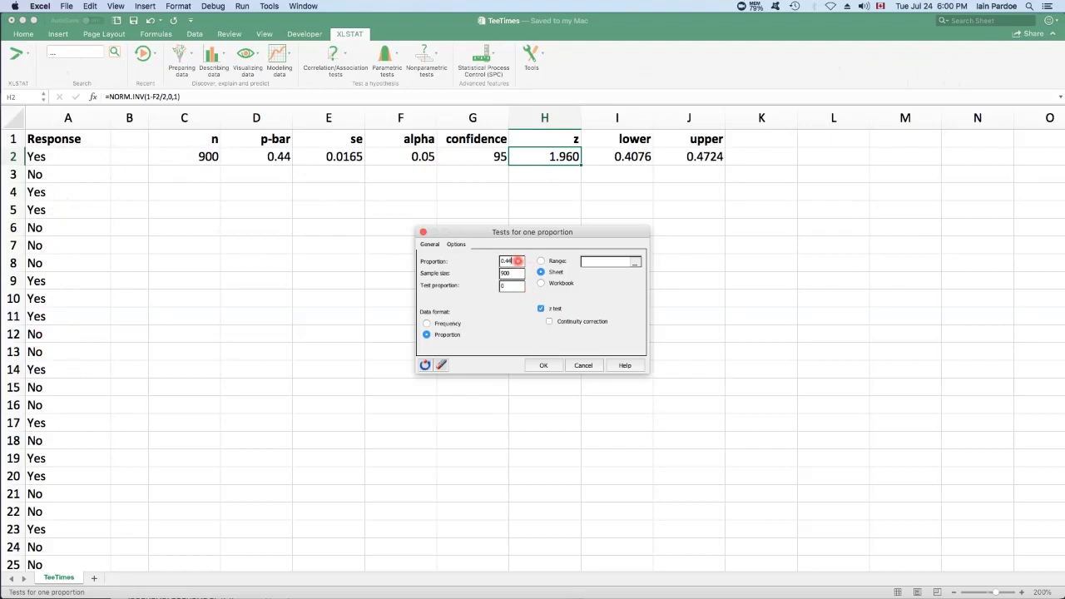
pyautogui.click(516, 274)
pyautogui.click(455, 245)
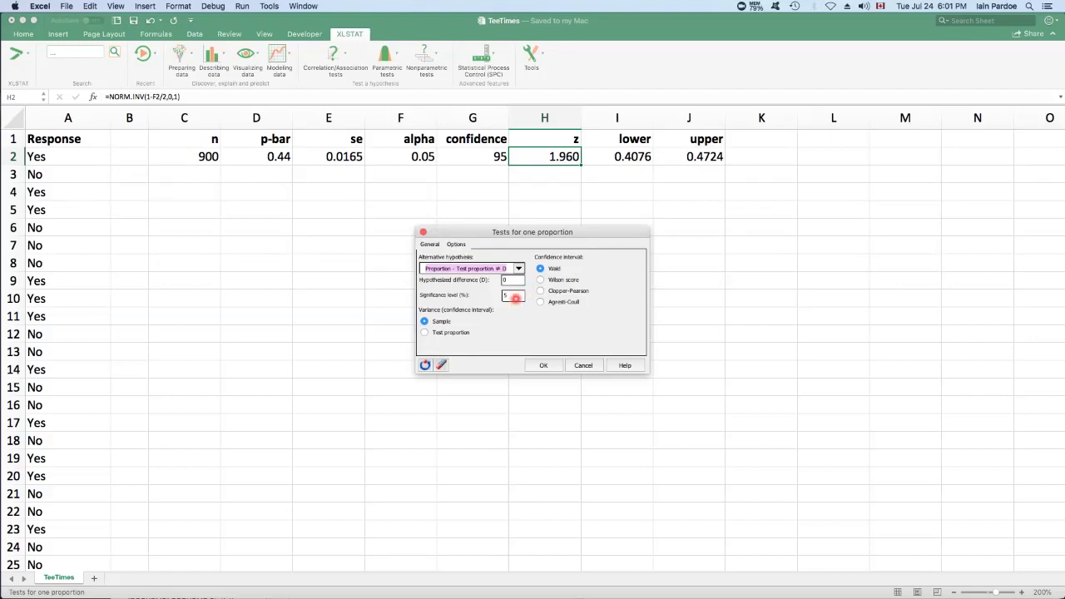
pyautogui.click(544, 365)
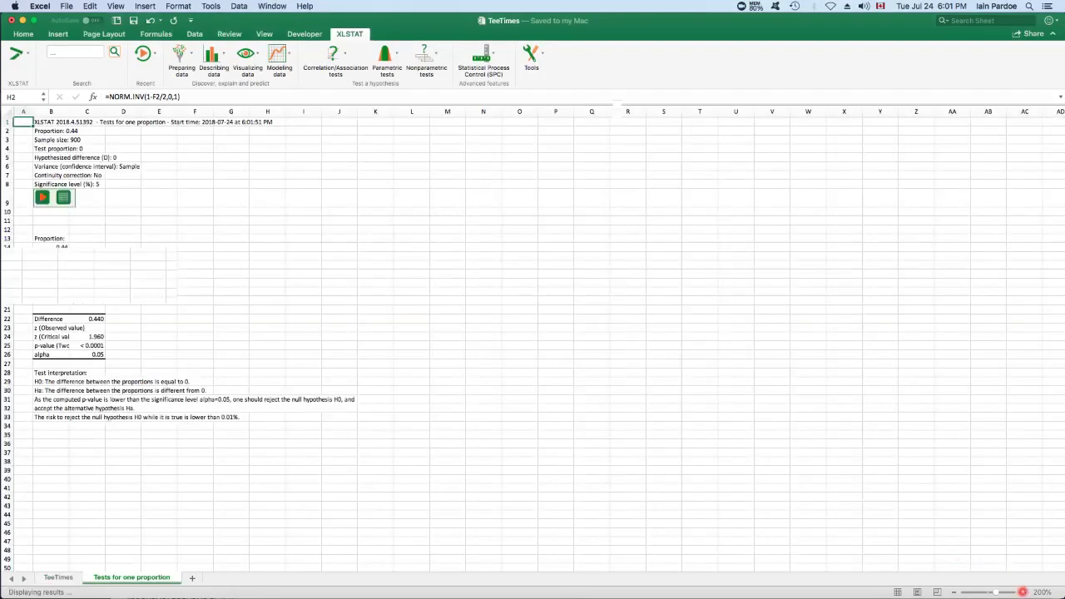
# Step: Enlarge the one-proportion test results to 150% and read the 95% Wald confidence interval
pyautogui.click(1022, 592)
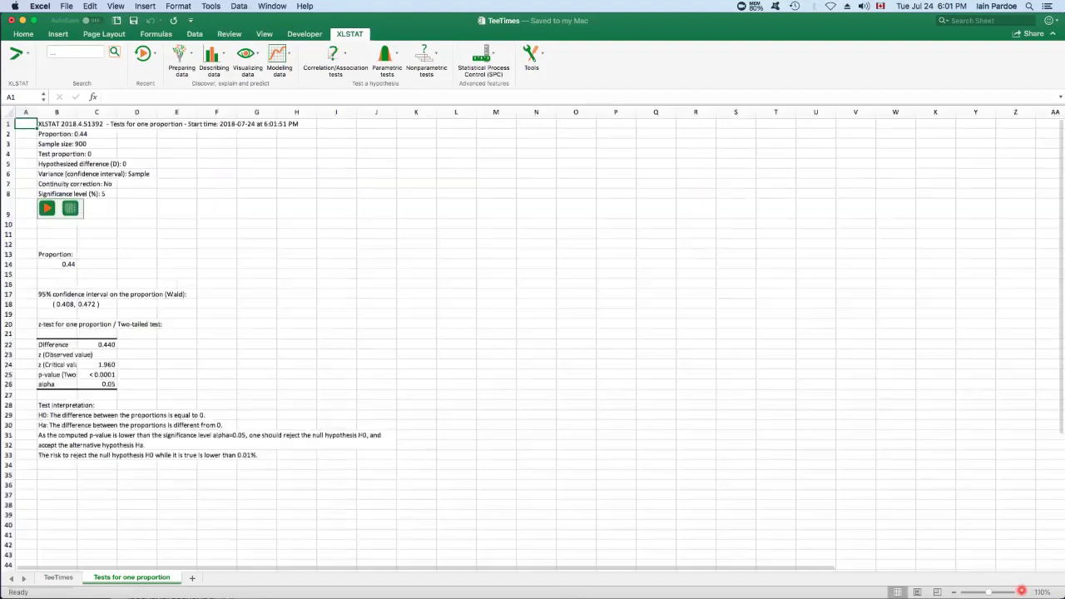
pyautogui.click(1022, 592)
pyautogui.click(1022, 591)
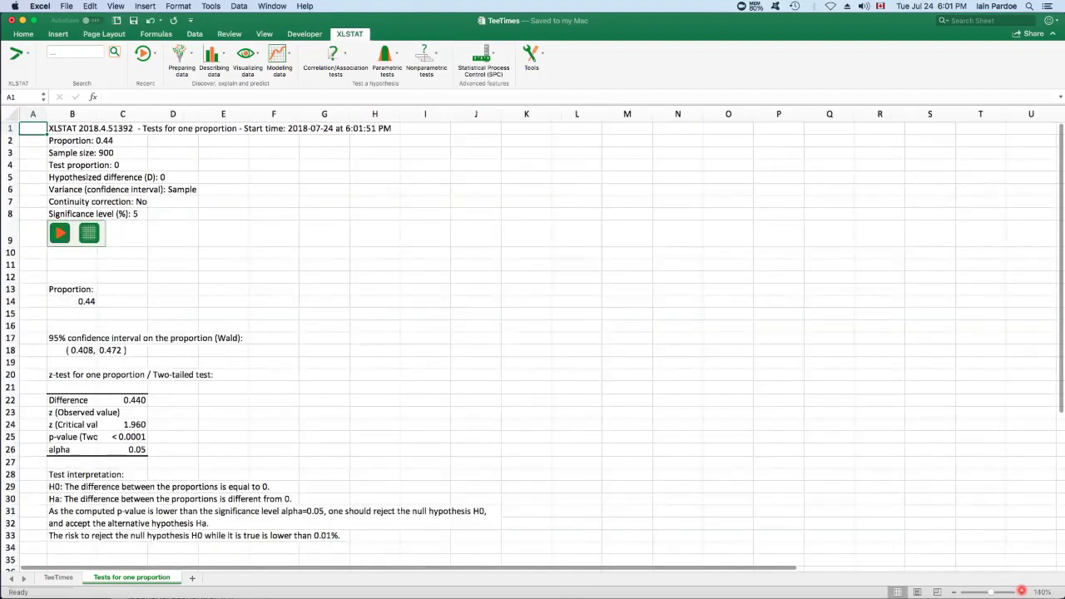
pyautogui.click(1022, 592)
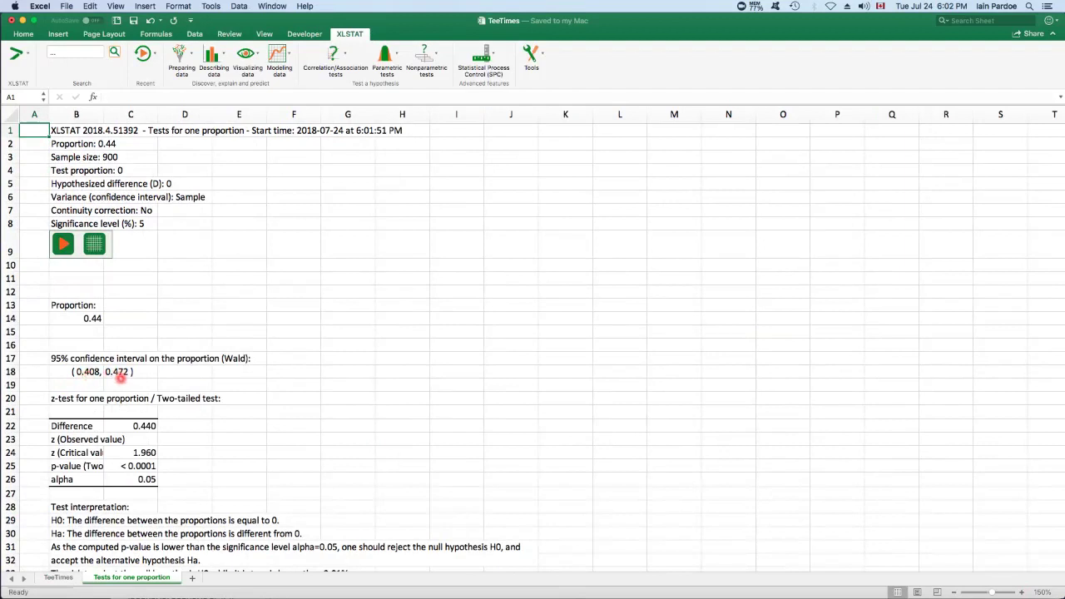
# Step: Return to the TeeTimes sheet and select the lower and upper limits in I2:J2 for comparison with the XLSTAT interval
pyautogui.click(58, 578)
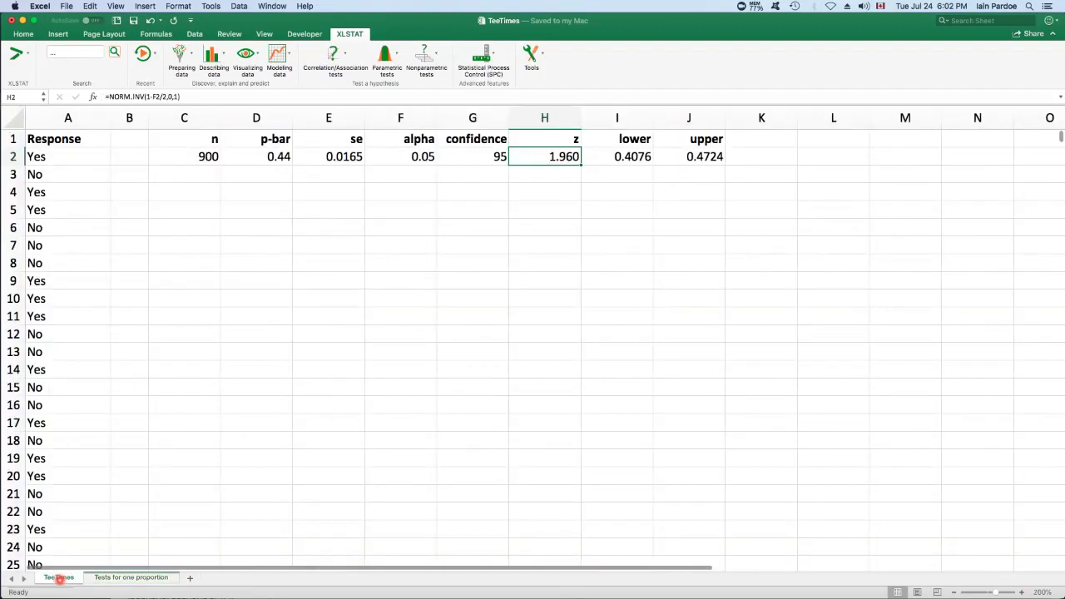
pyautogui.click(616, 157)
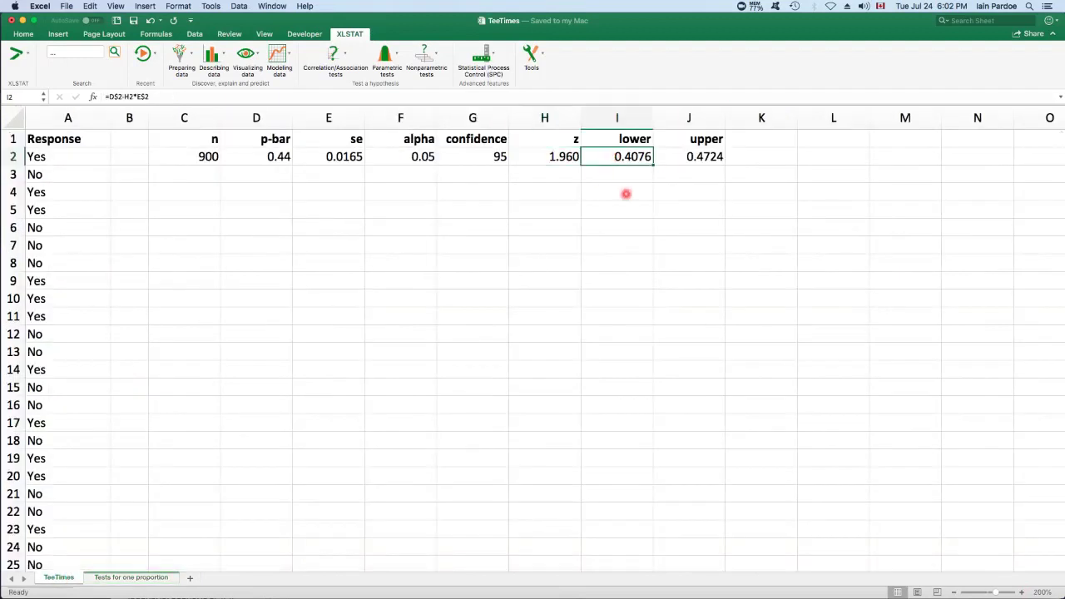
pyautogui.click(678, 157)
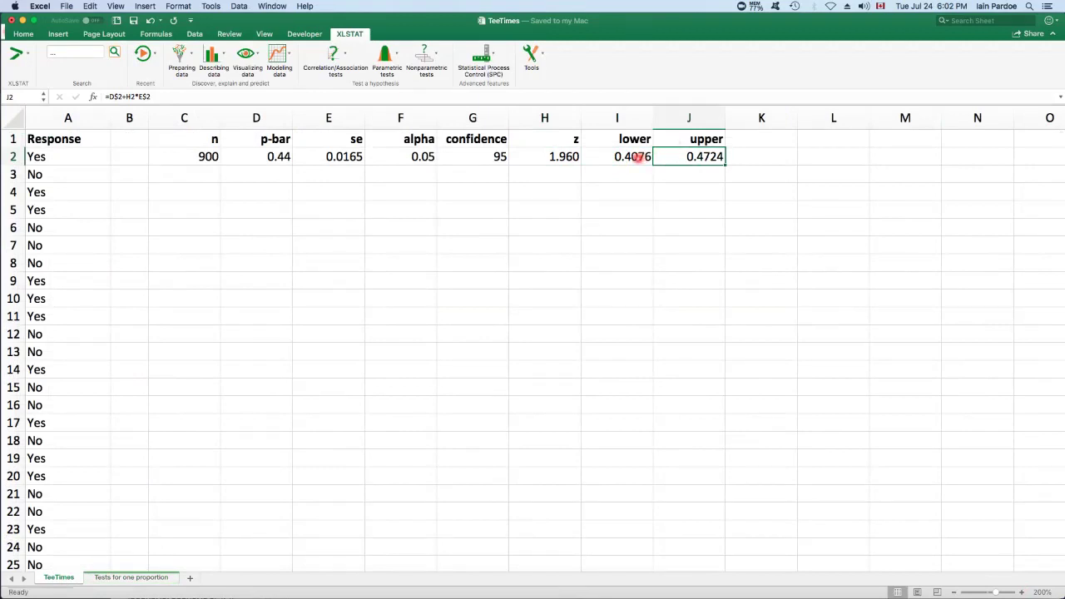
pyautogui.moveTo(640, 156); pyautogui.dragTo(666, 157)
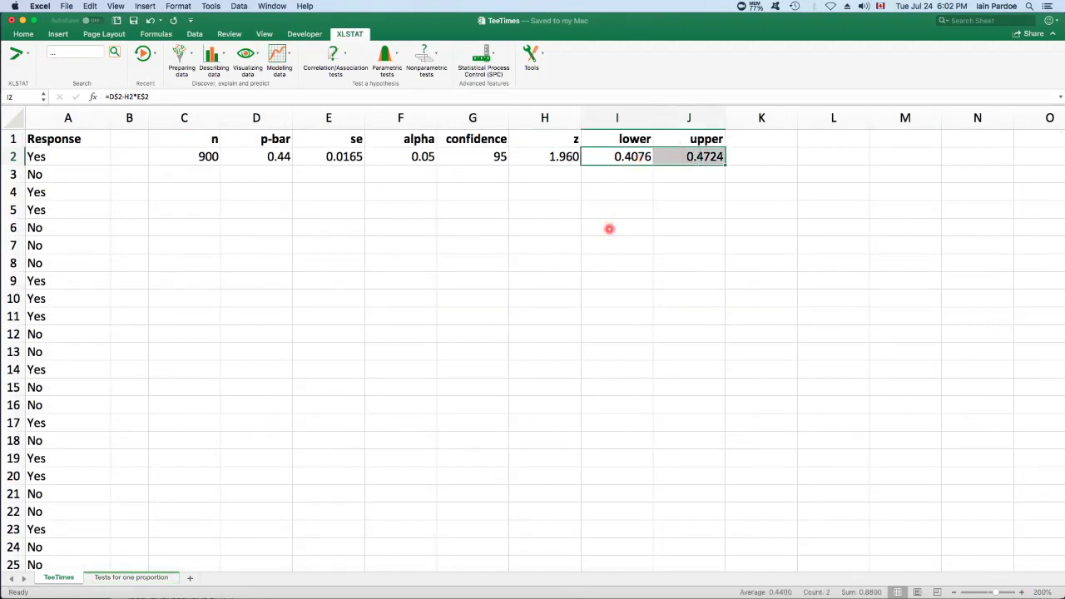